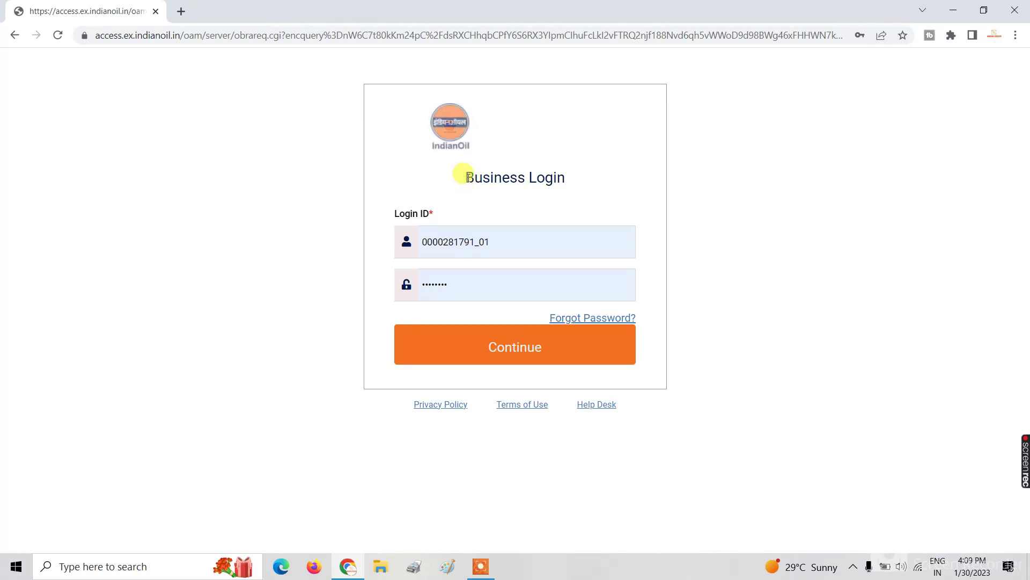
Log in to the IndianOil business portal with the login ID and password already filled in.
drag(464, 175, 565, 175)
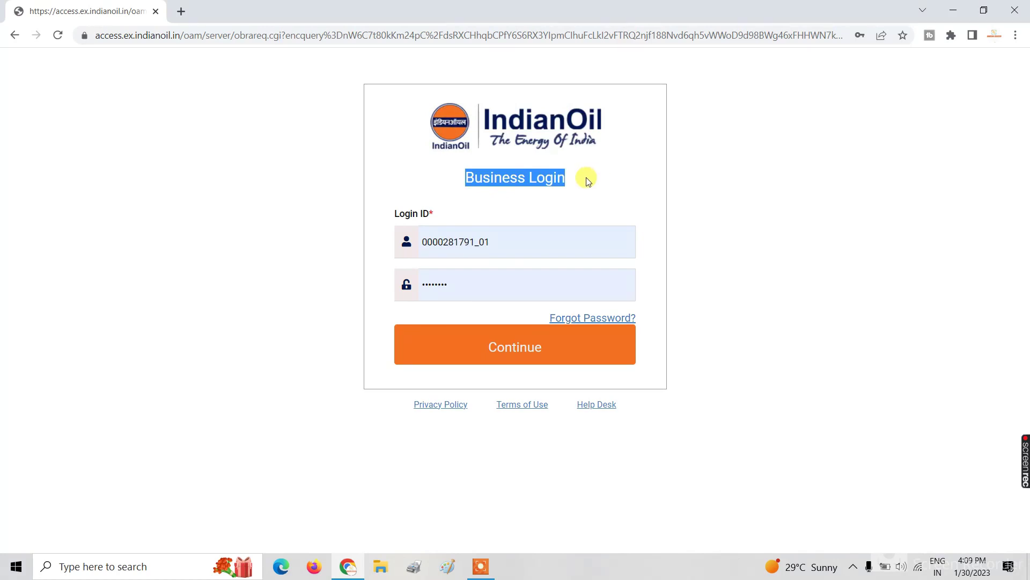
click(586, 180)
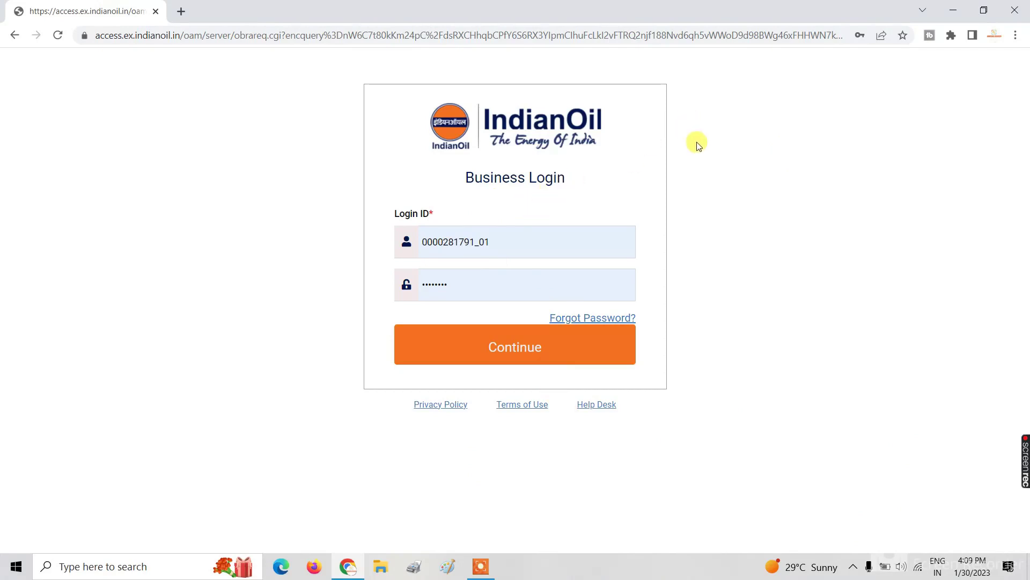
click(528, 359)
click(524, 242)
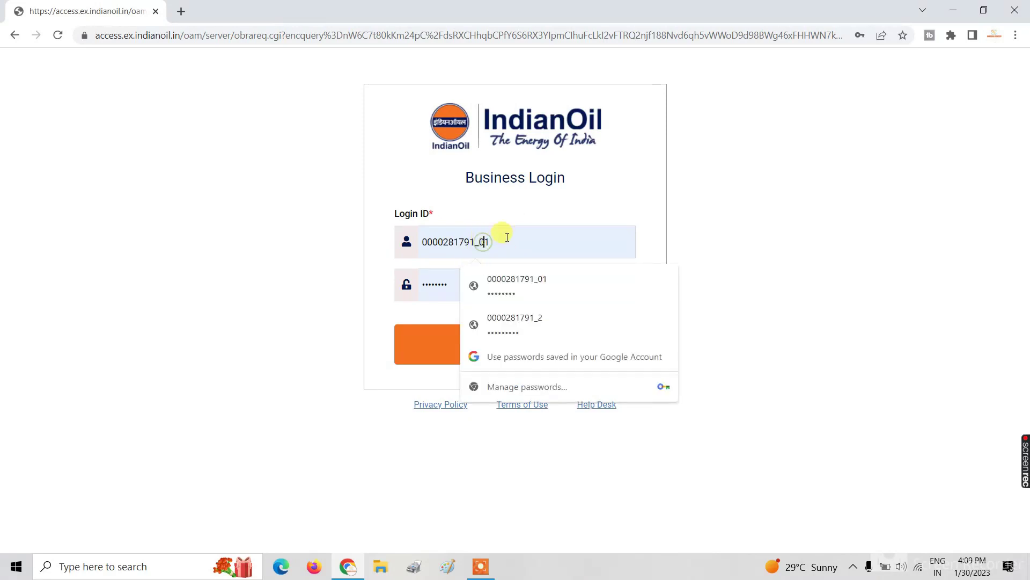
click(681, 223)
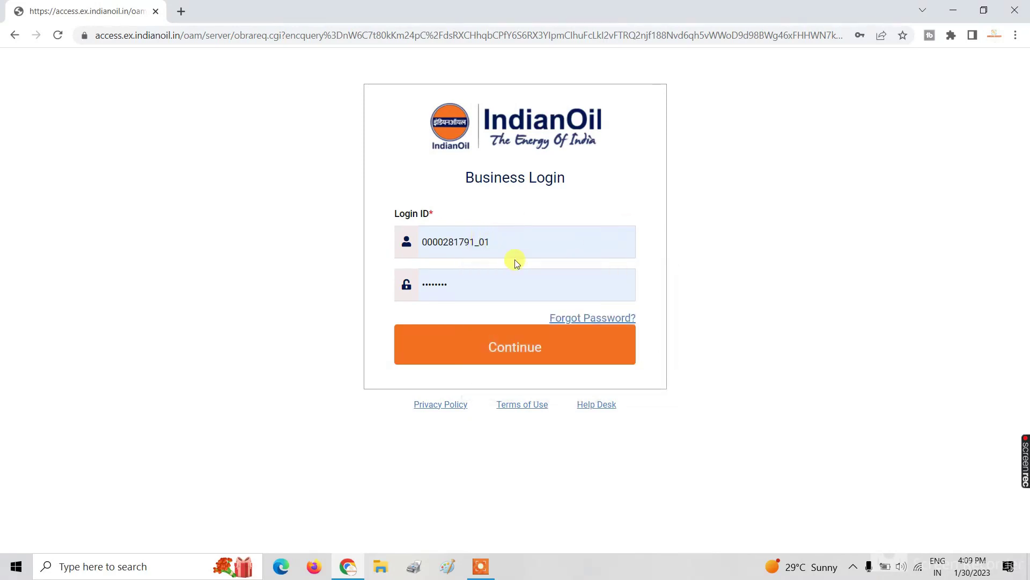
click(495, 347)
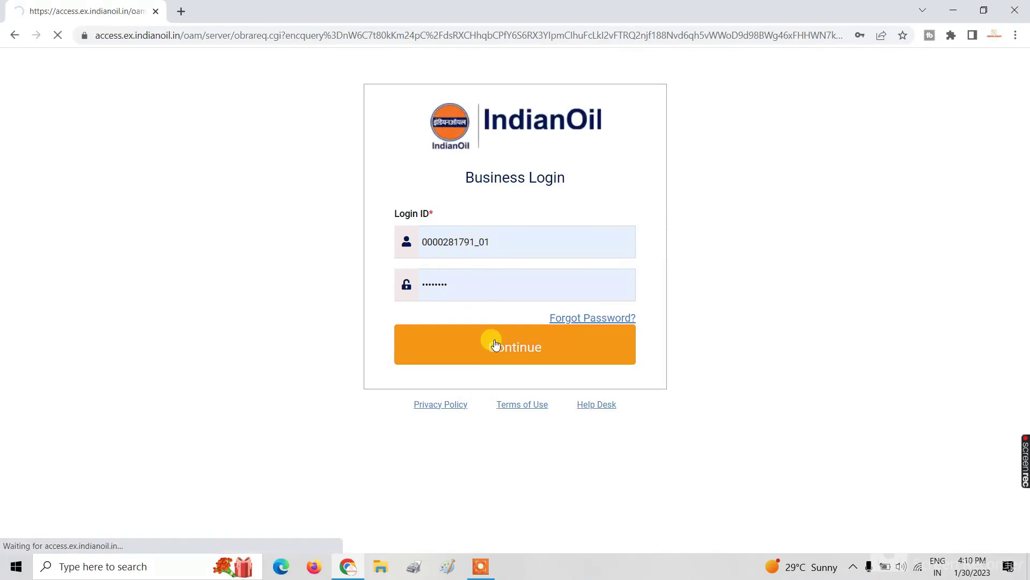
click(480, 566)
click(677, 551)
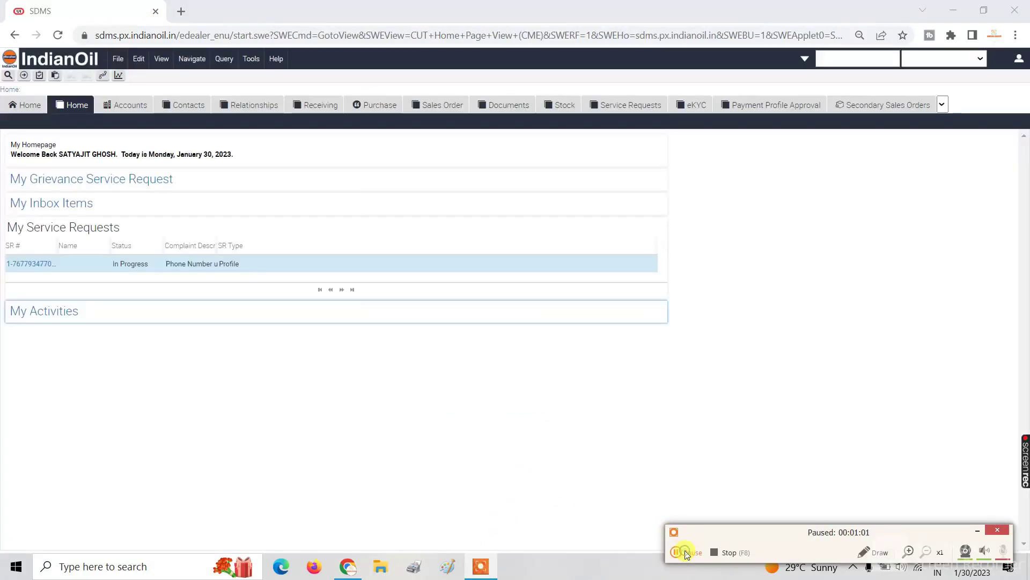
click(677, 551)
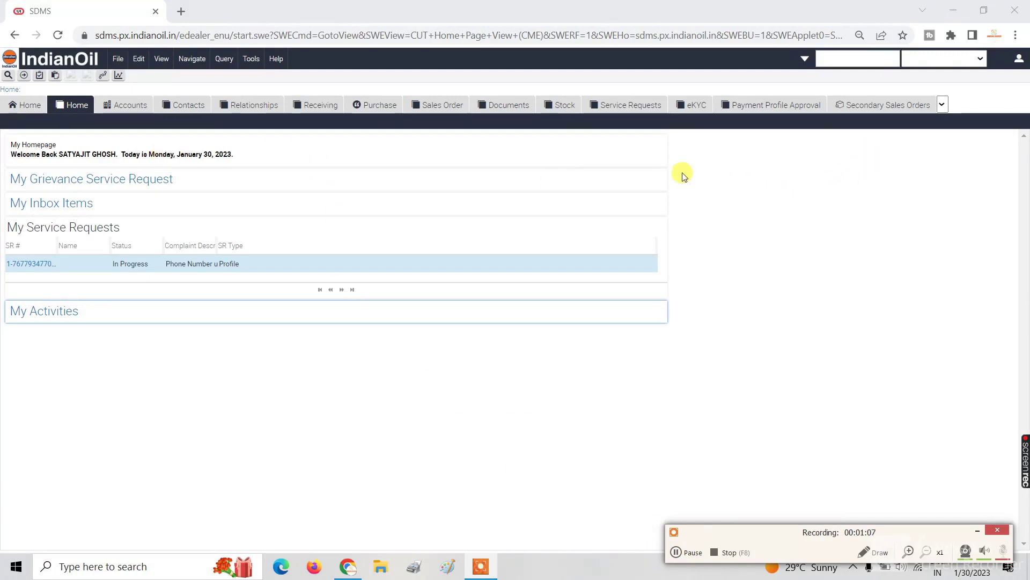
click(875, 551)
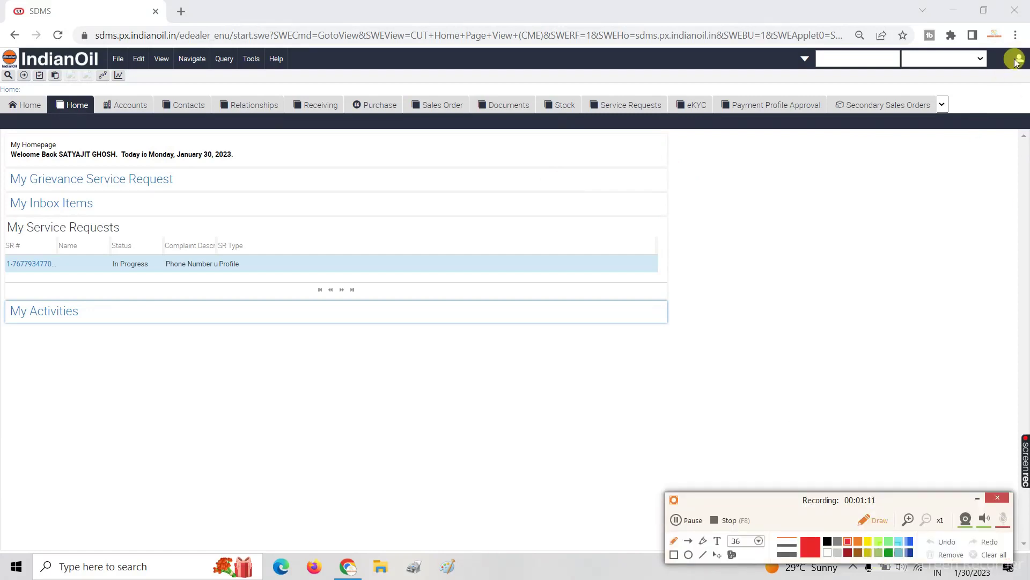
mouse_move(1006, 52)
mouse_down()
mouse_move(1010, 75)
mouse_move(1026, 66)
mouse_move(1011, 54)
mouse_up()
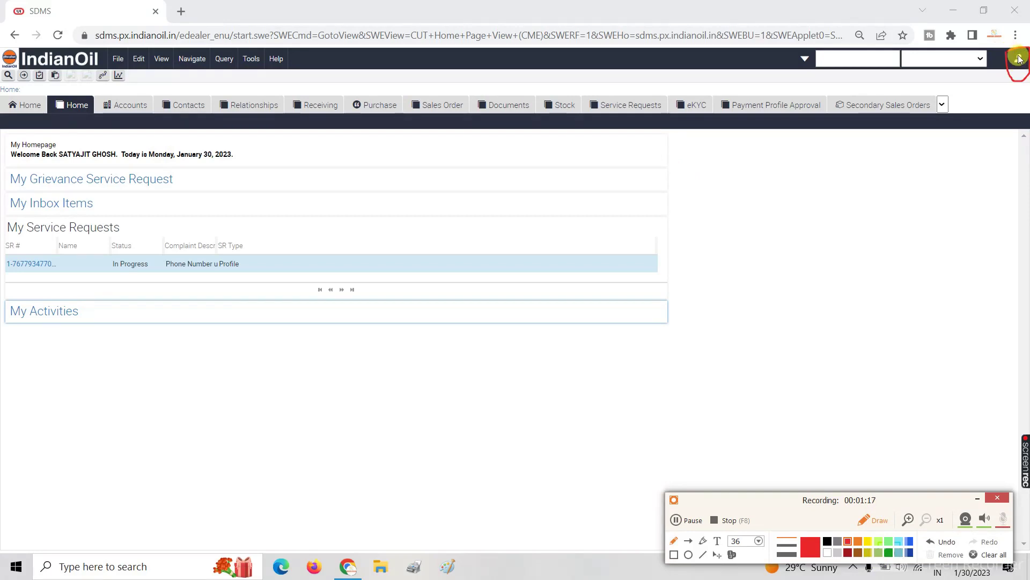
Open the Change Position view in the user profile settings and make Partner the active position.
click(1020, 59)
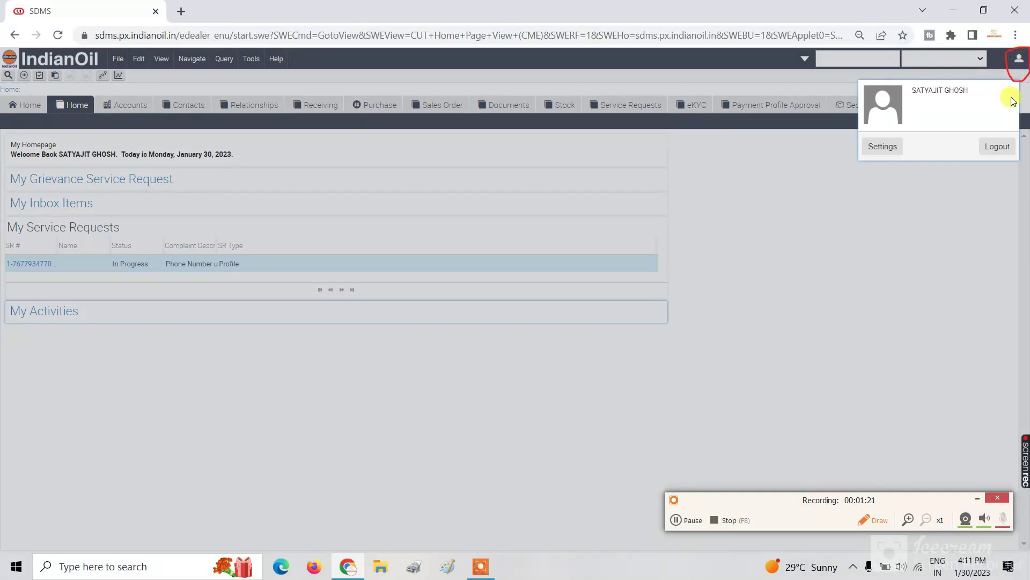
click(883, 147)
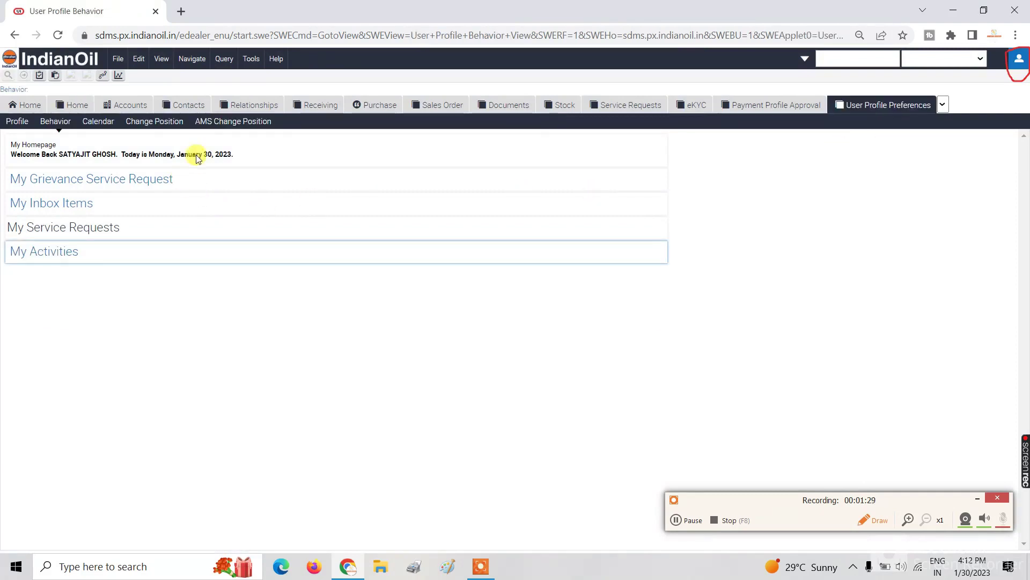
click(150, 119)
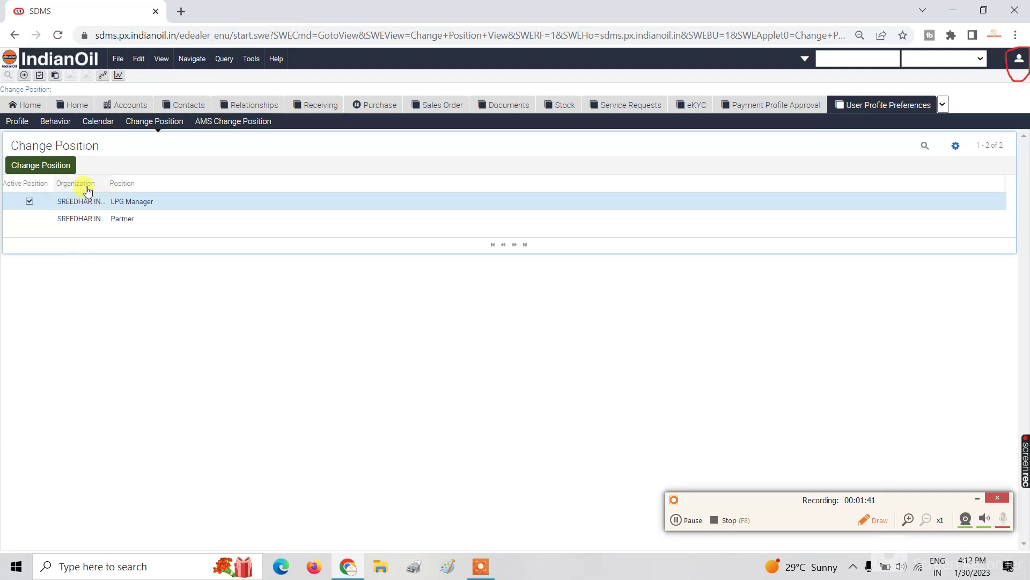
click(139, 220)
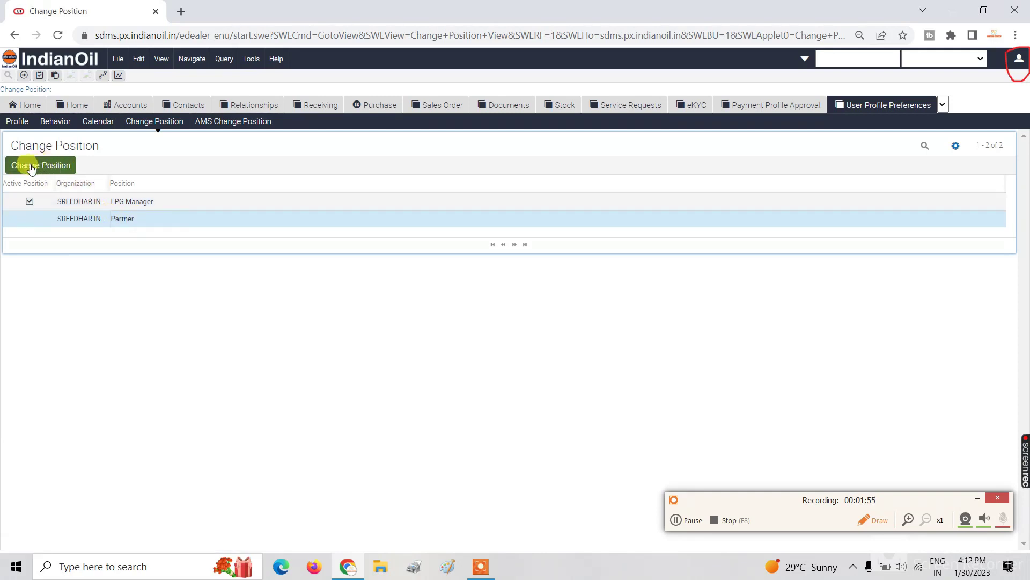
click(35, 165)
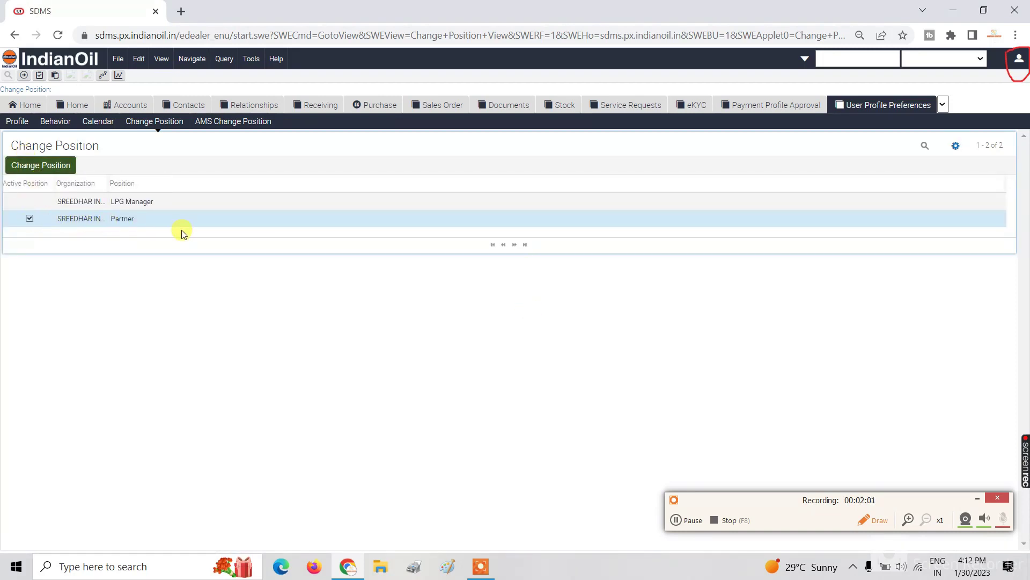
Go to Partner Sites and open the detail record of the listed distributor site.
click(944, 104)
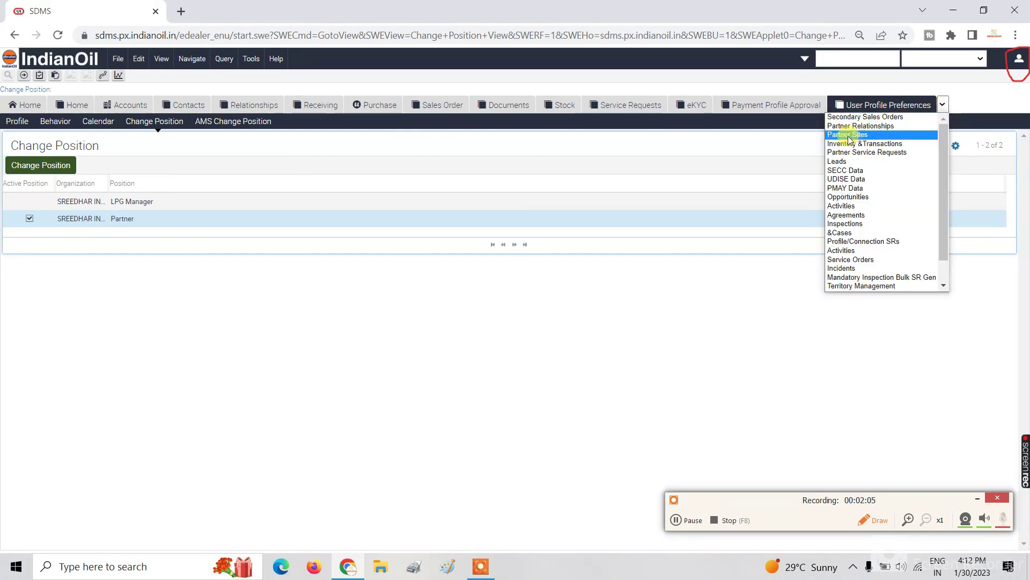
click(848, 134)
click(943, 104)
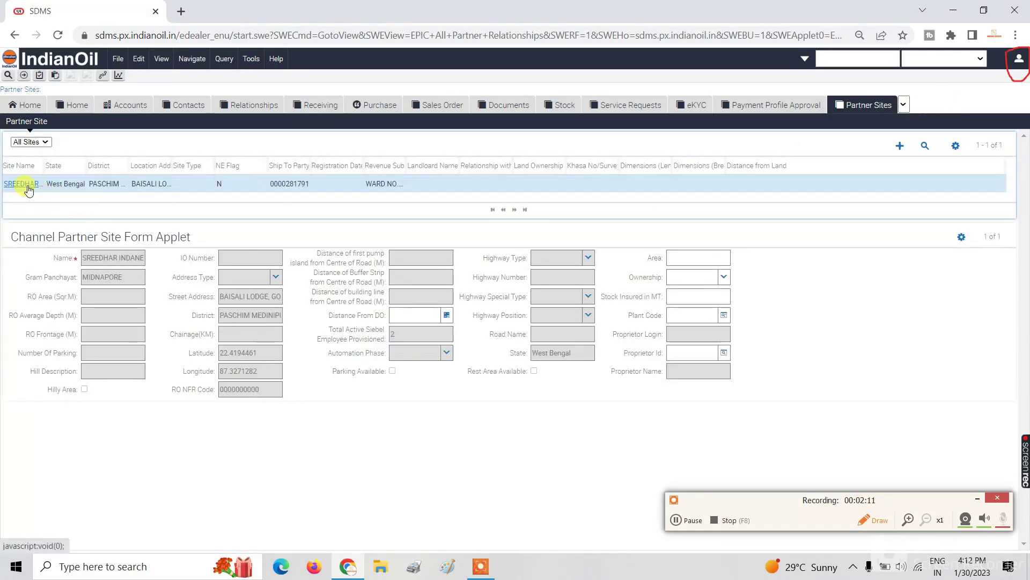
click(27, 185)
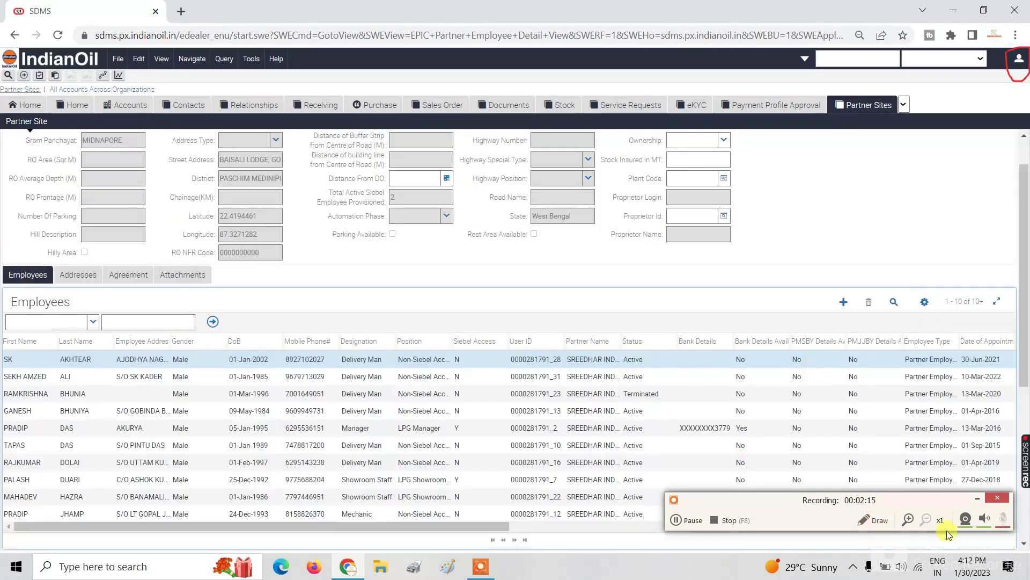
Expand the site's Employees list to show more records and look through the entries.
scroll(202, 361, down, 5)
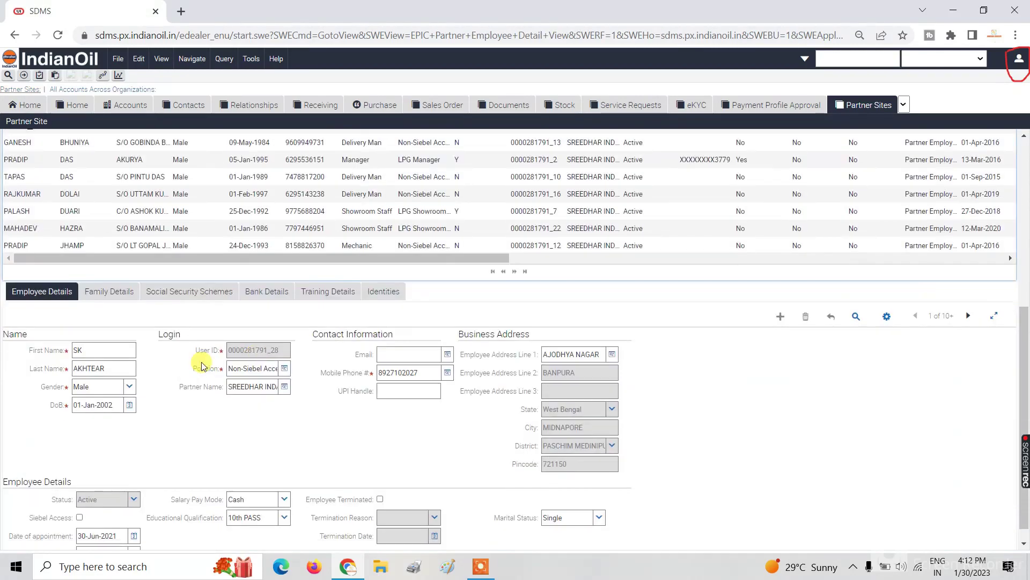
scroll(168, 324, up, 4)
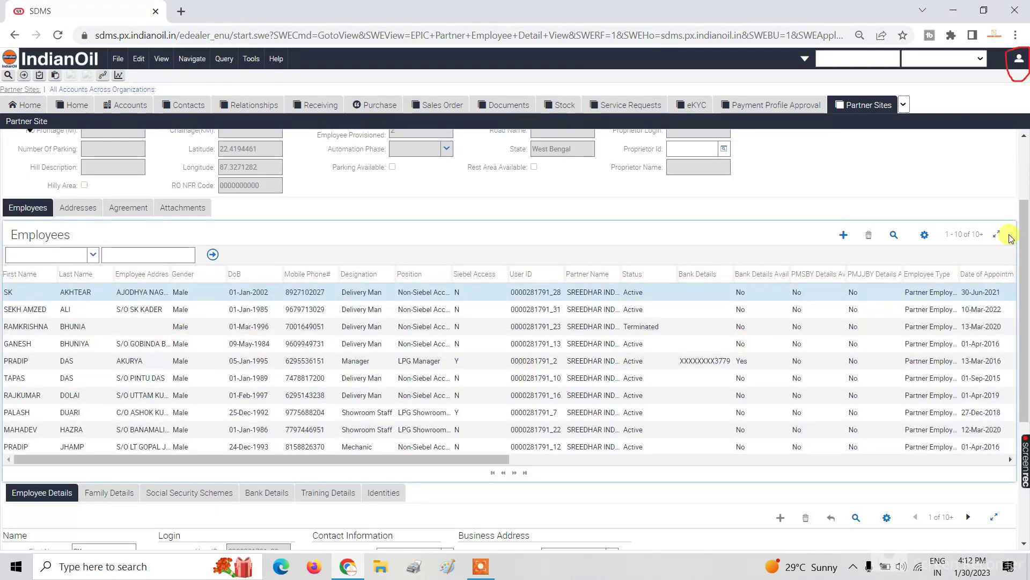
click(995, 237)
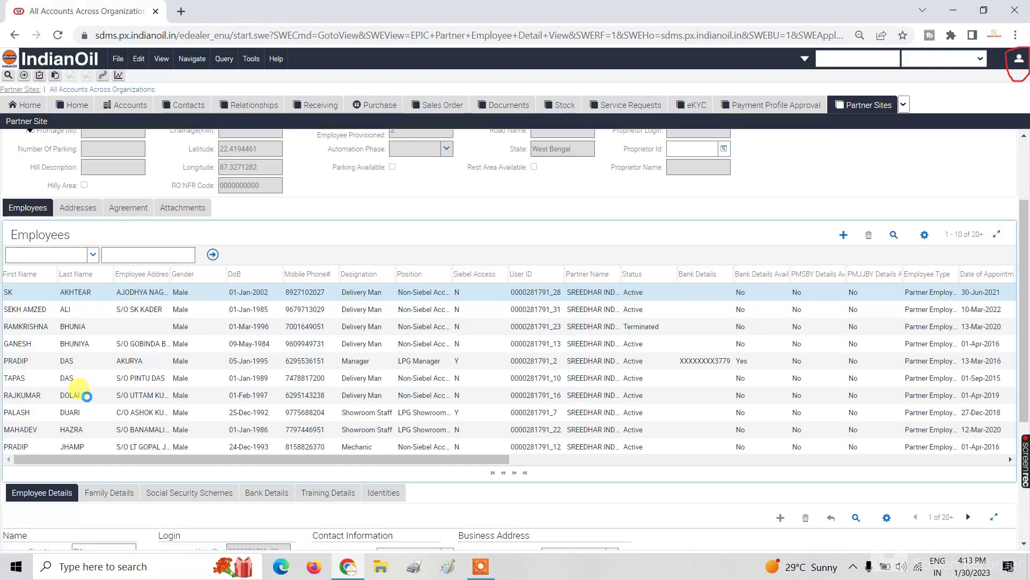
scroll(88, 397, down, 5)
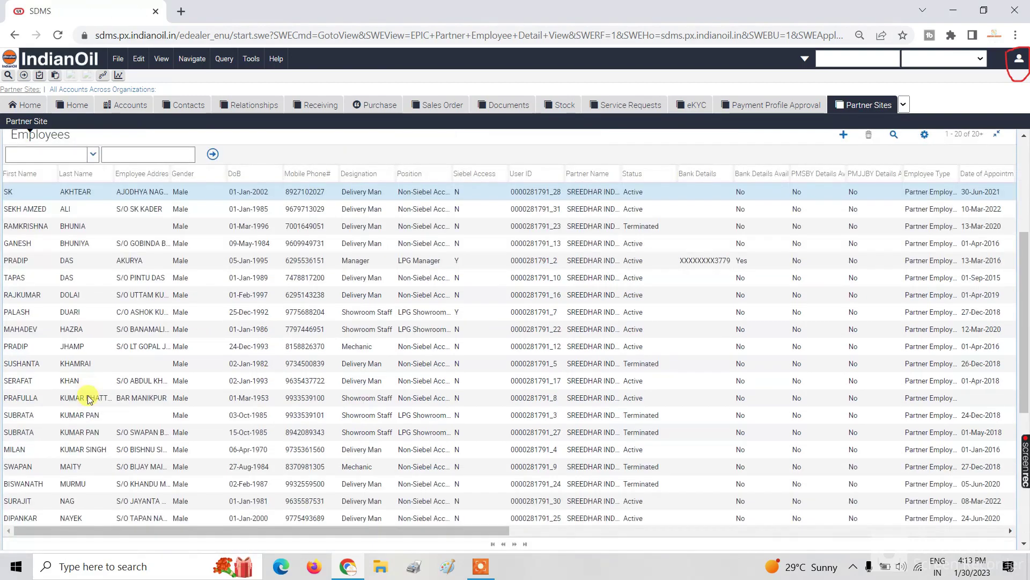
scroll(99, 382, up, 5)
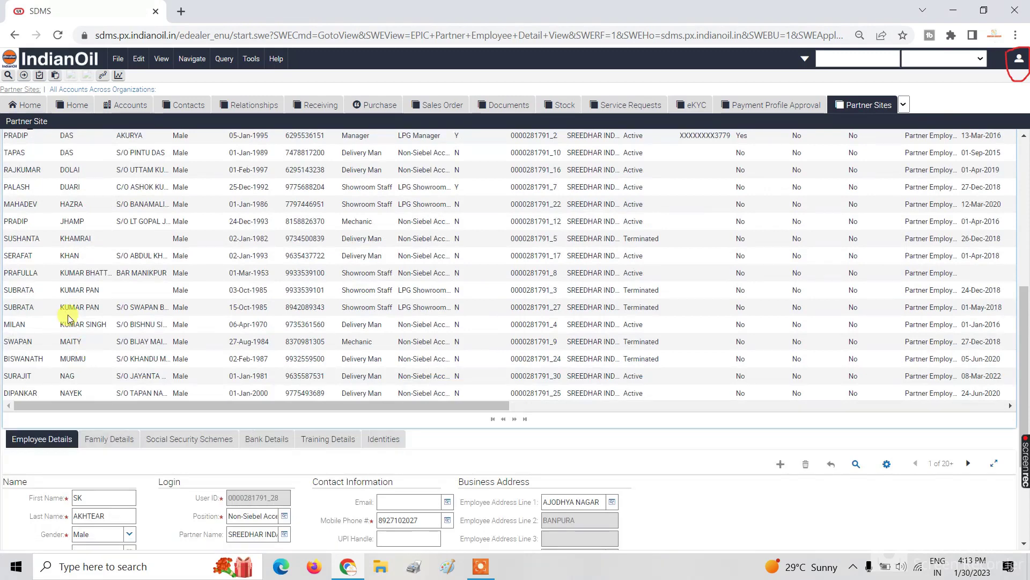
scroll(85, 325, up, 1)
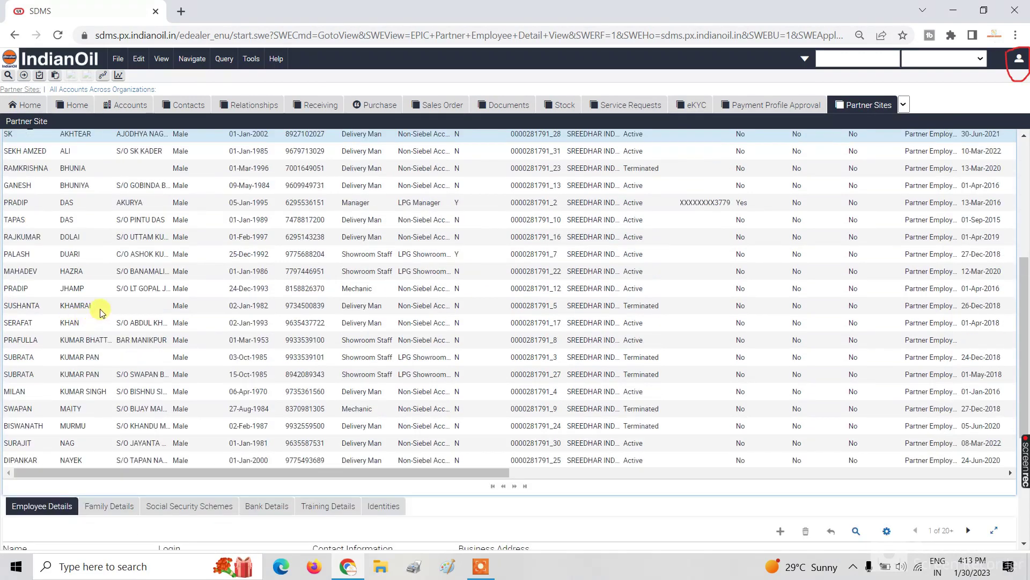
scroll(105, 292, up, 2)
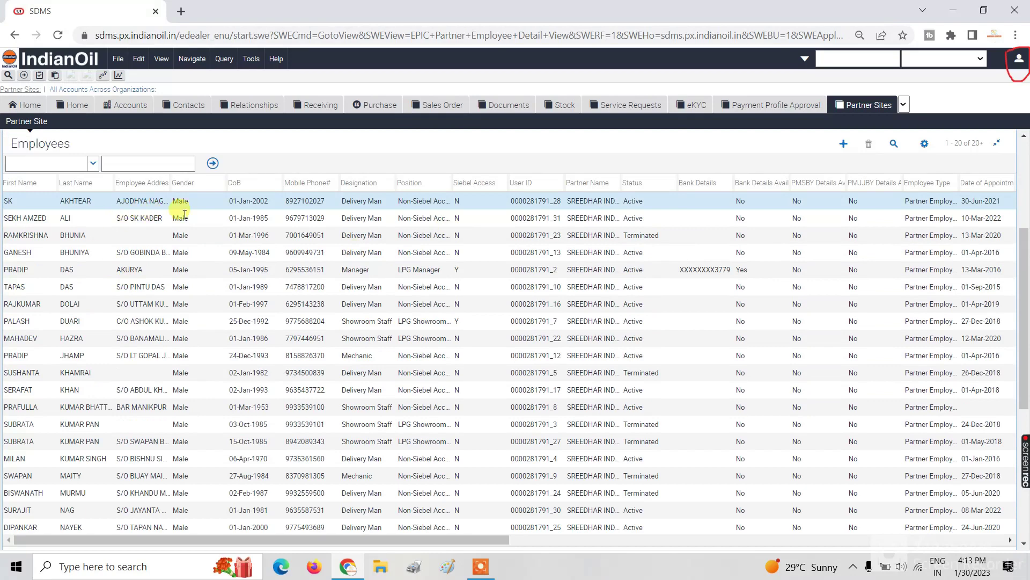
Select the second employee in the list and mark that person as Employee Terminated in the employee details.
click(292, 216)
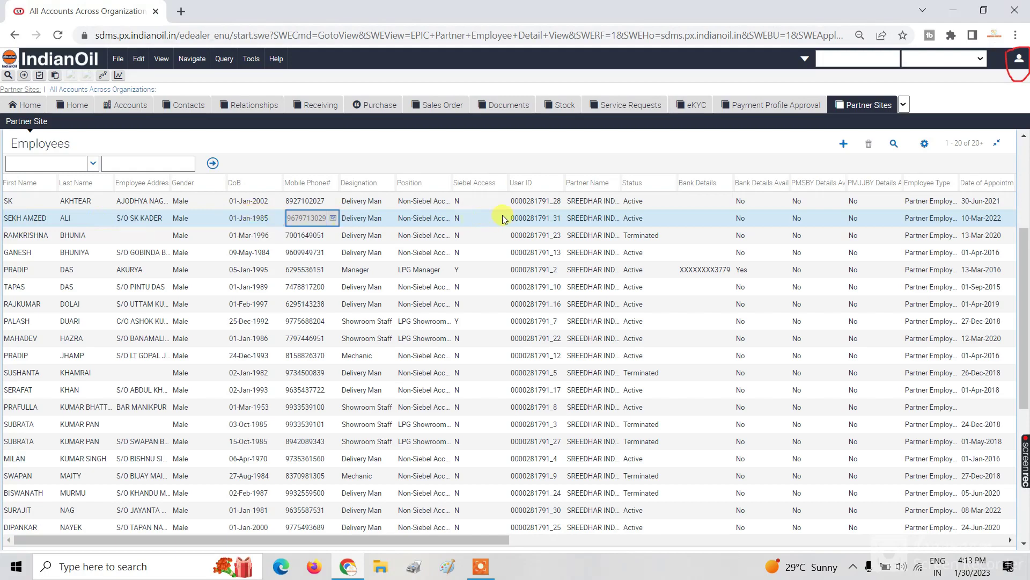
scroll(505, 215, down, 4)
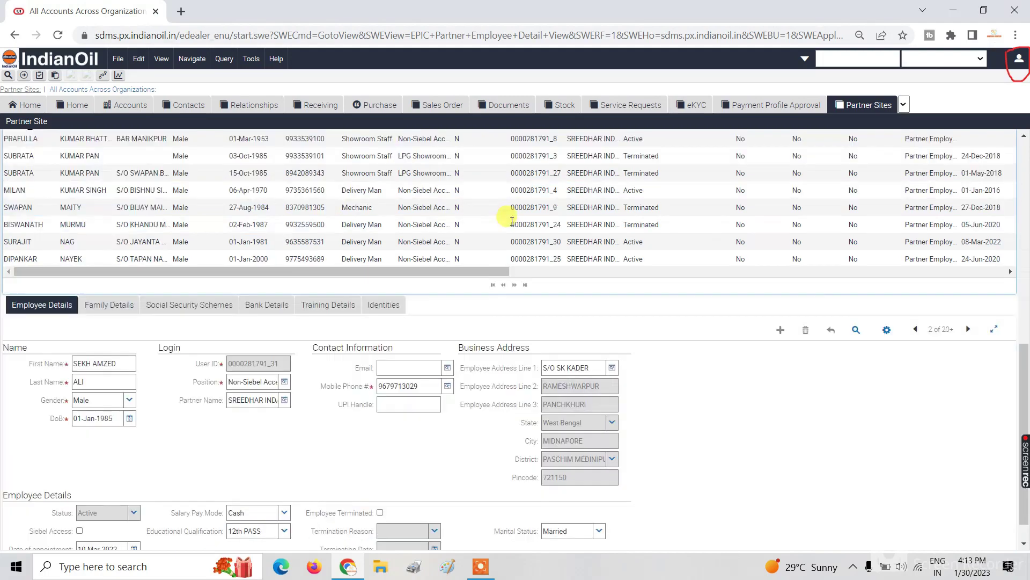
scroll(375, 241, up, 5)
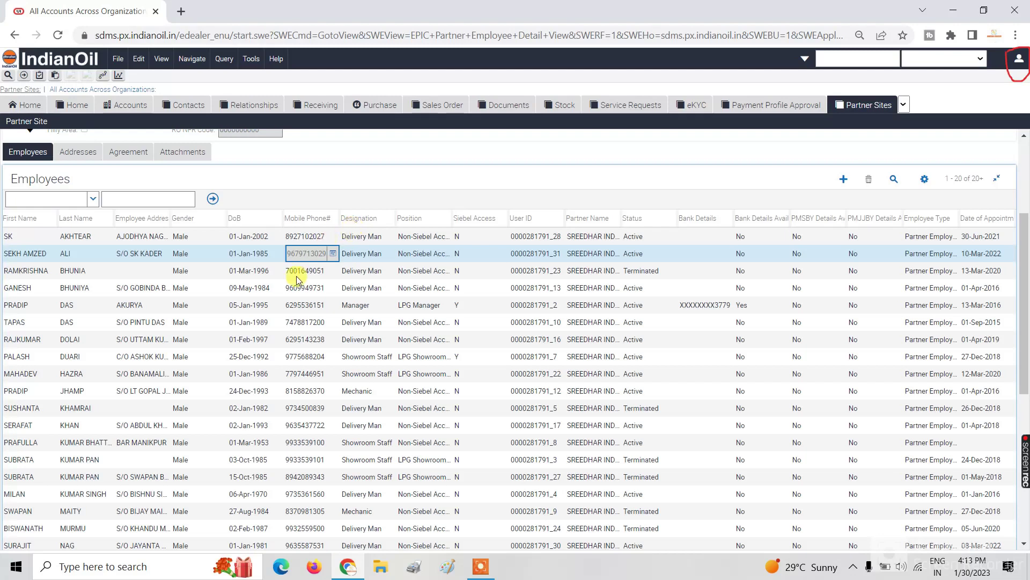
scroll(519, 240, down, 5)
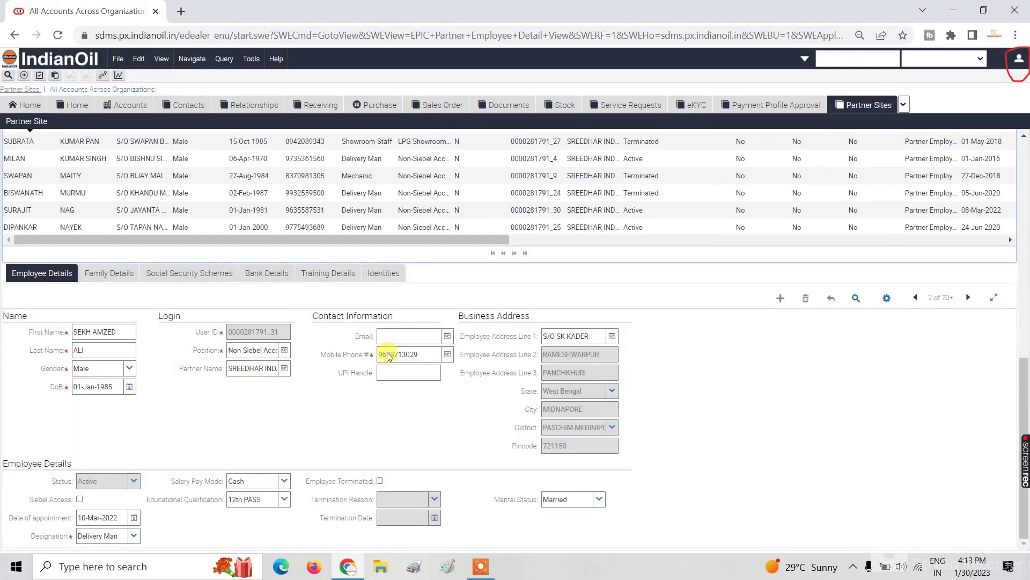
click(380, 481)
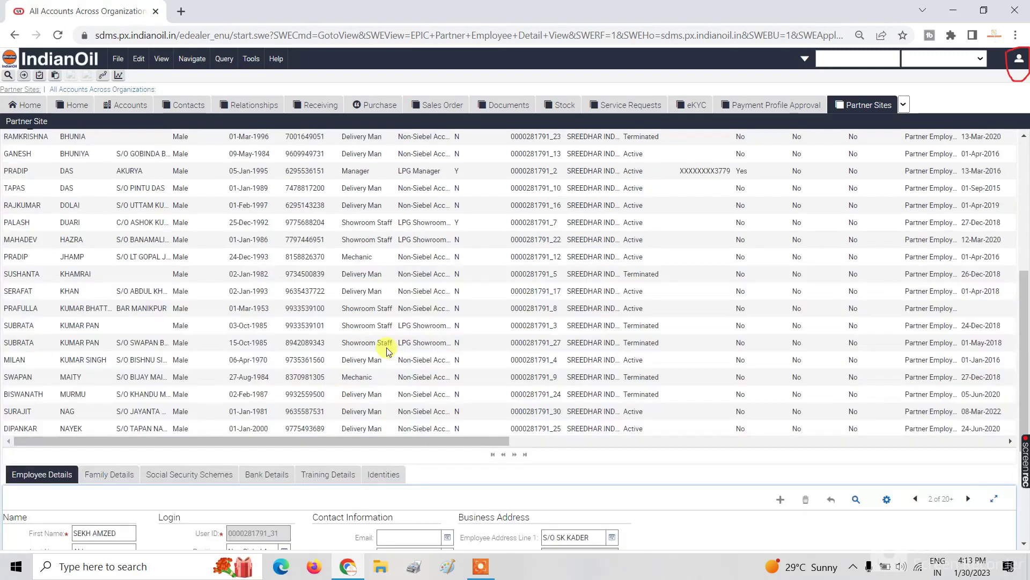
Set the Termination Date of the second employee in the Employees list to 31-Dec-2022.
scroll(312, 415, up, 4)
scroll(536, 269, up, 4)
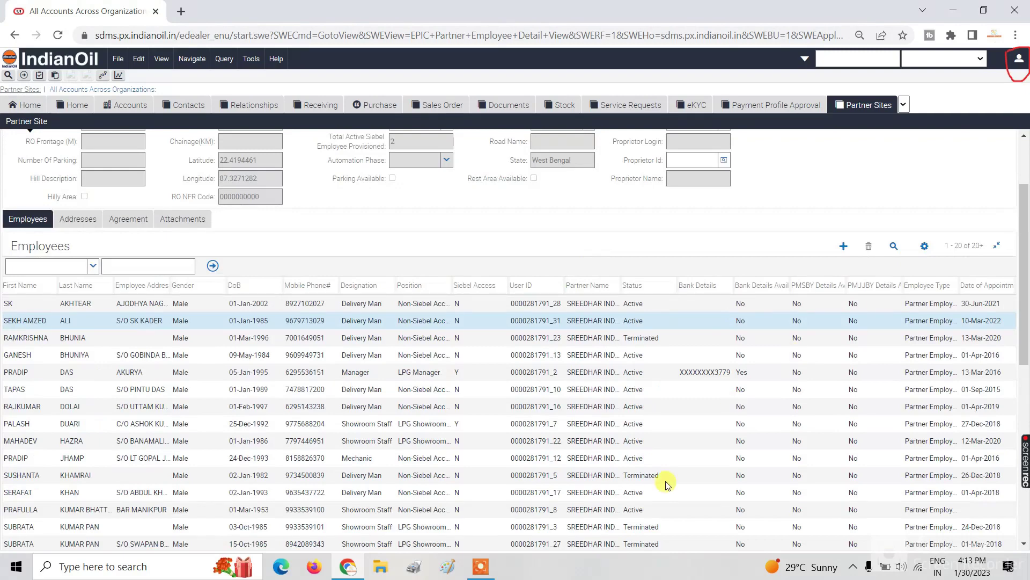
scroll(644, 354, down, 1)
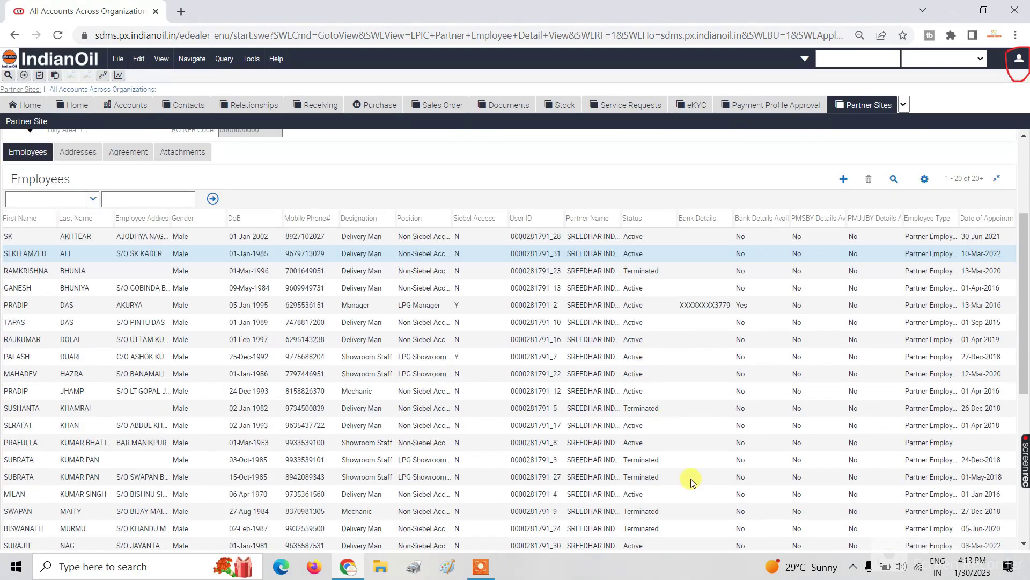
scroll(649, 491, down, 1)
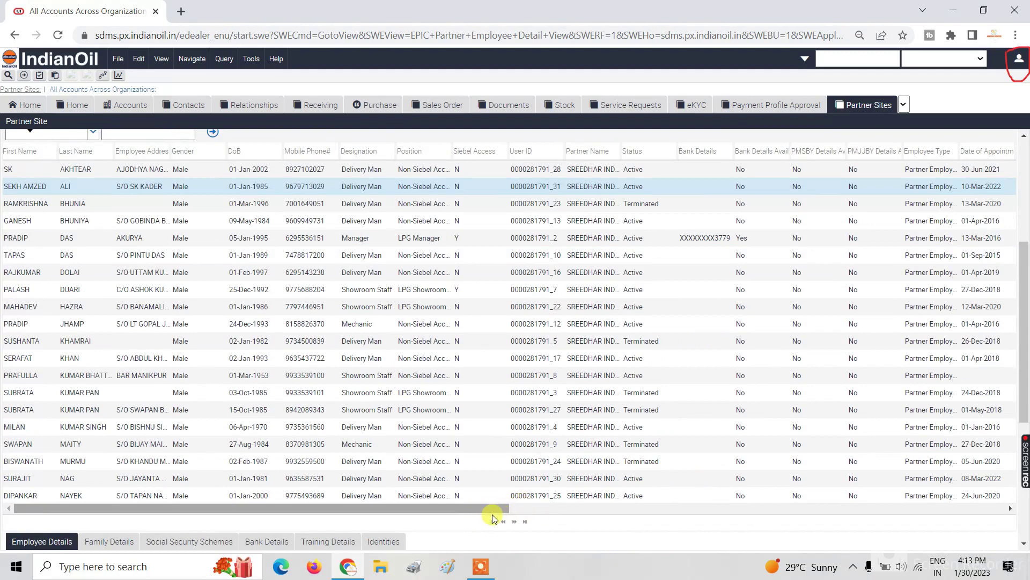
scroll(456, 510, right, 2)
drag(454, 510, 740, 515)
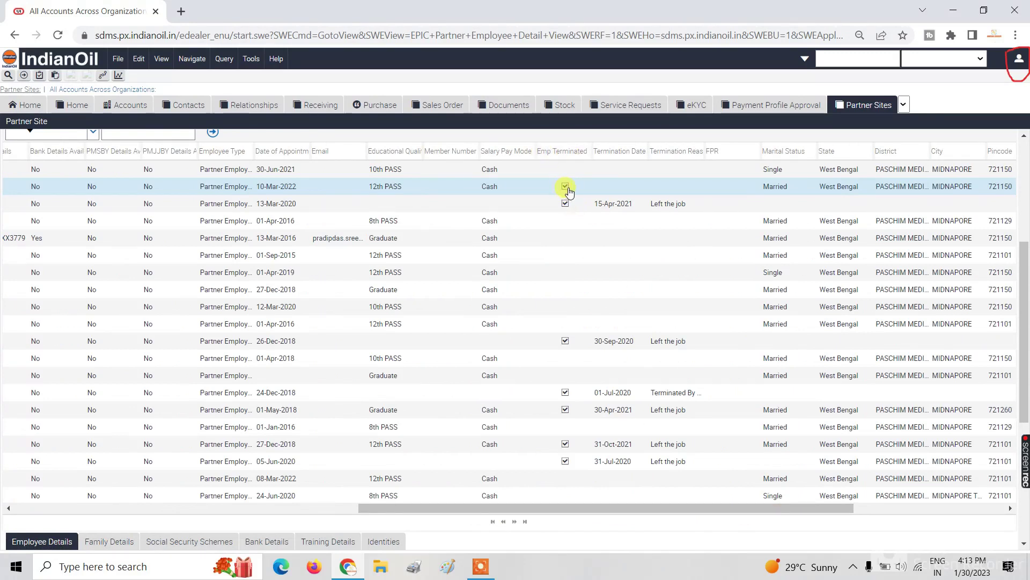
click(626, 187)
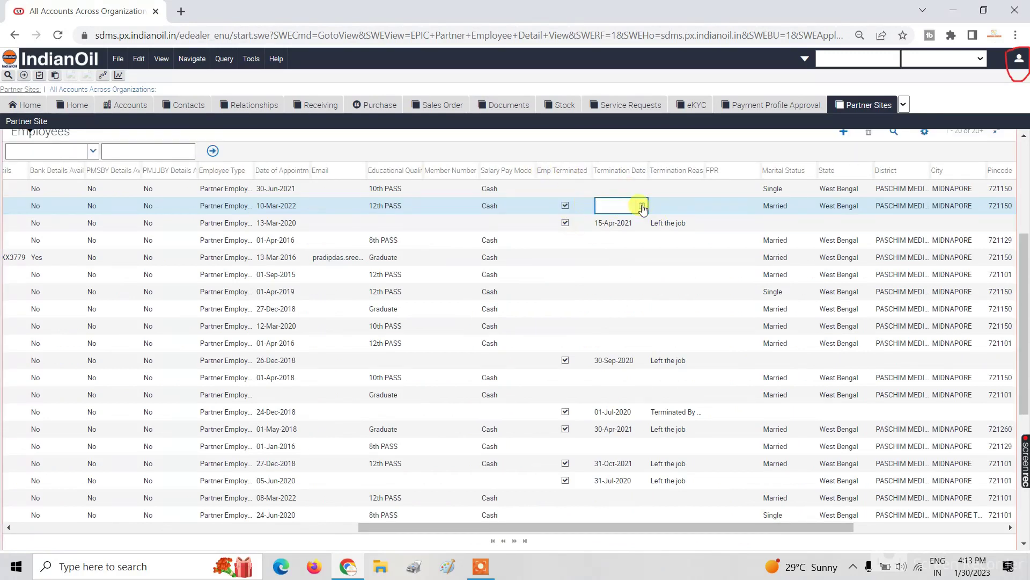
click(643, 206)
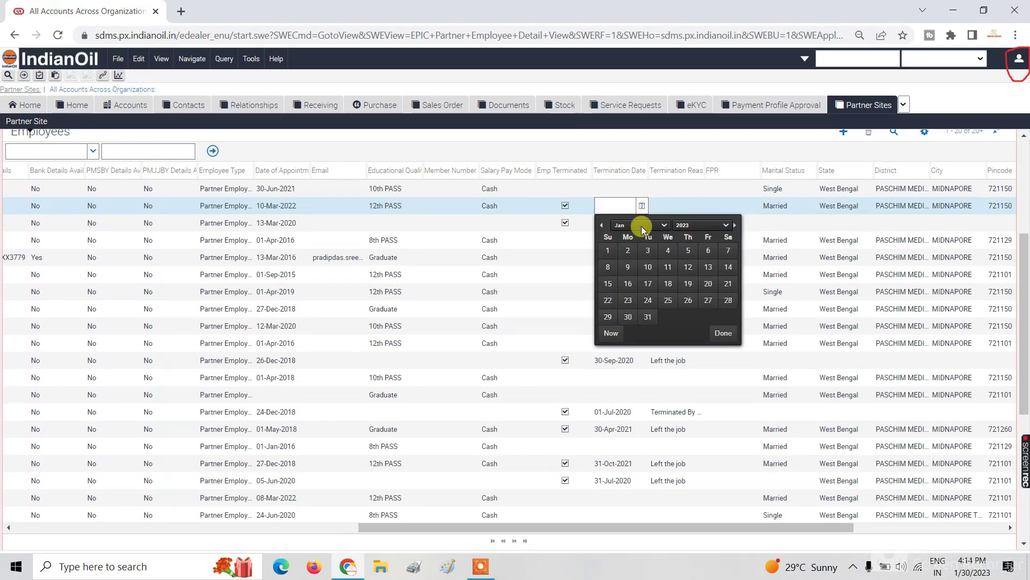
click(642, 226)
click(621, 310)
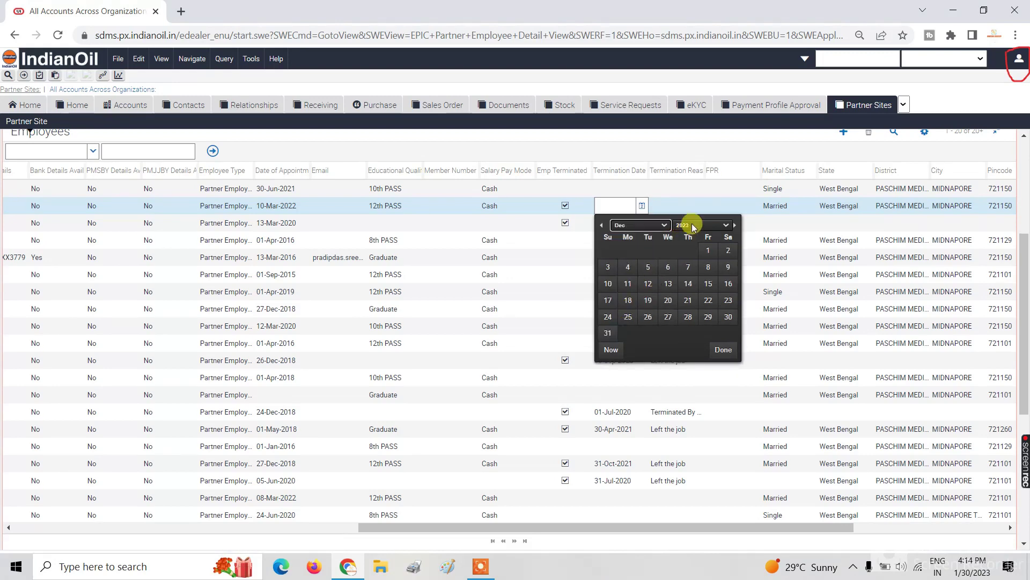
click(692, 227)
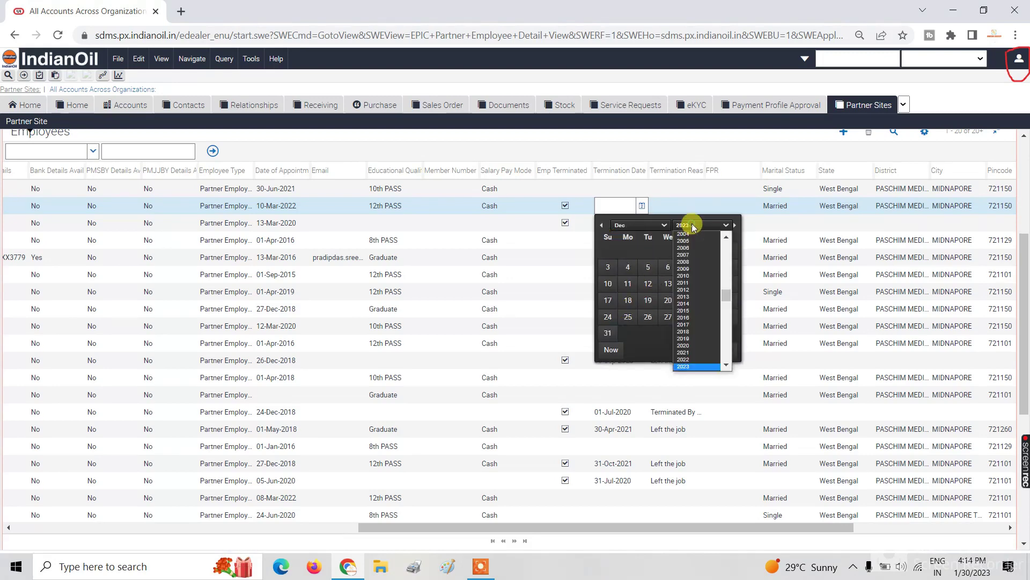
click(699, 360)
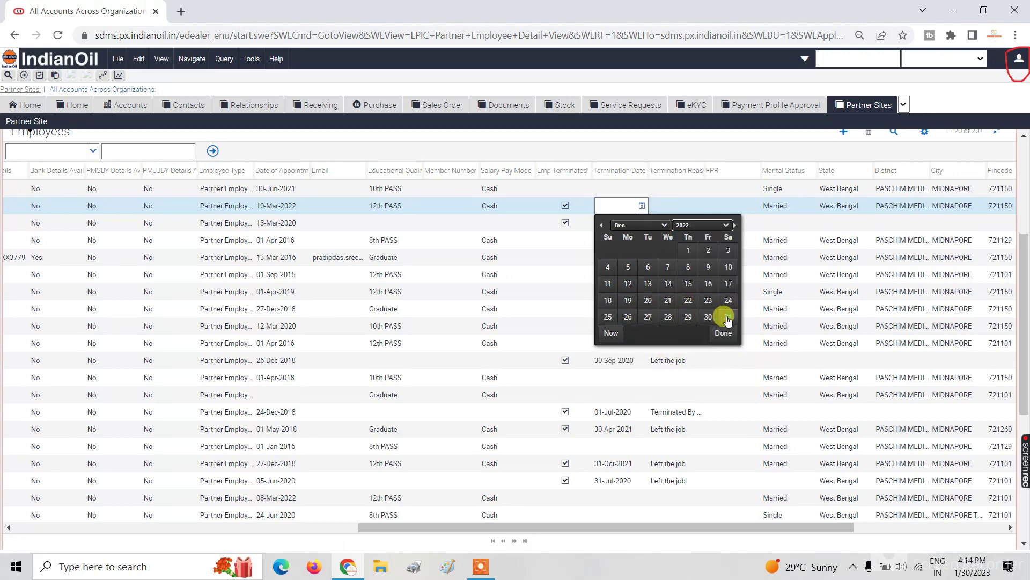
click(727, 317)
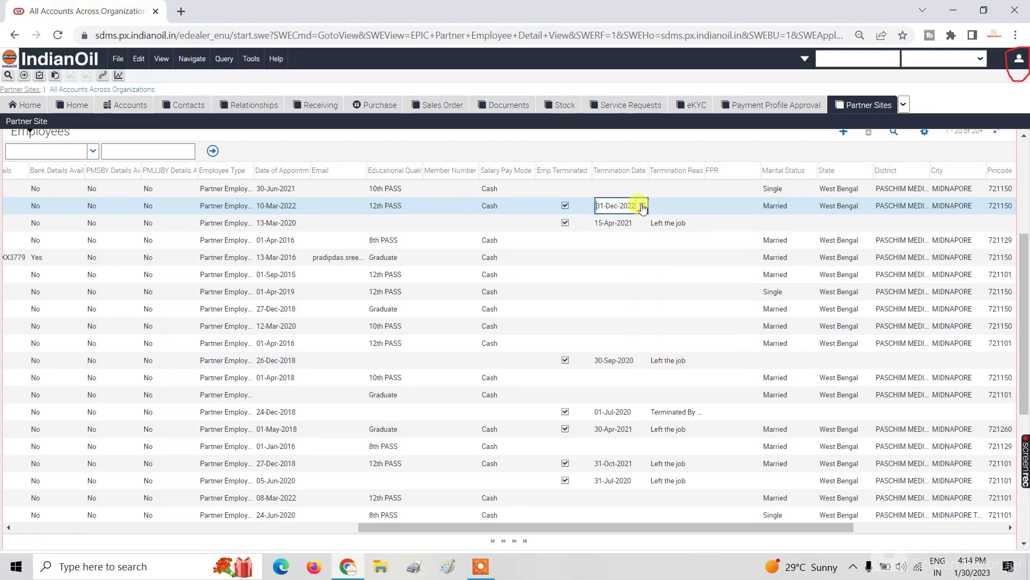
Set the same employee's termination reason to Left the job.
click(685, 204)
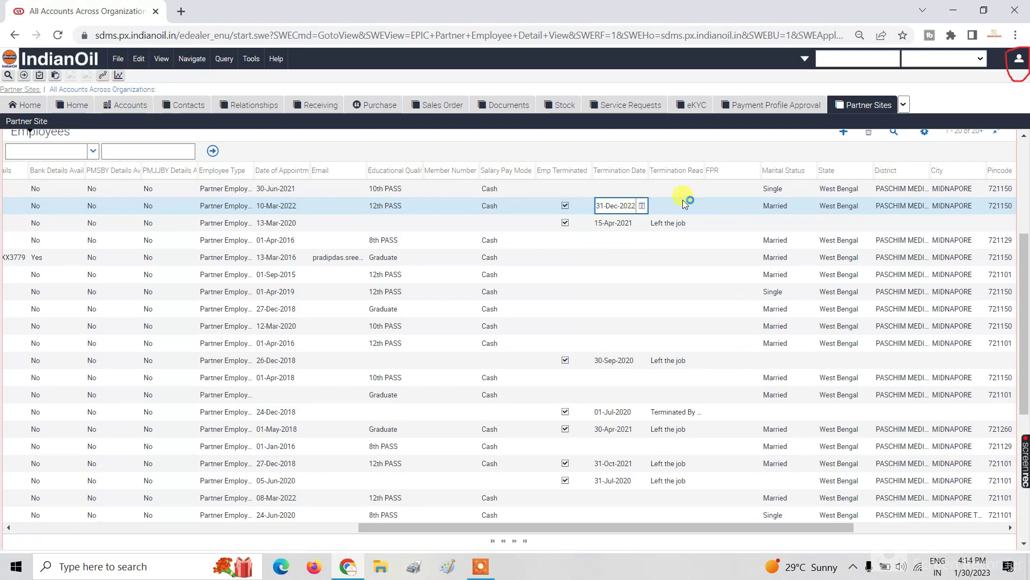
click(678, 208)
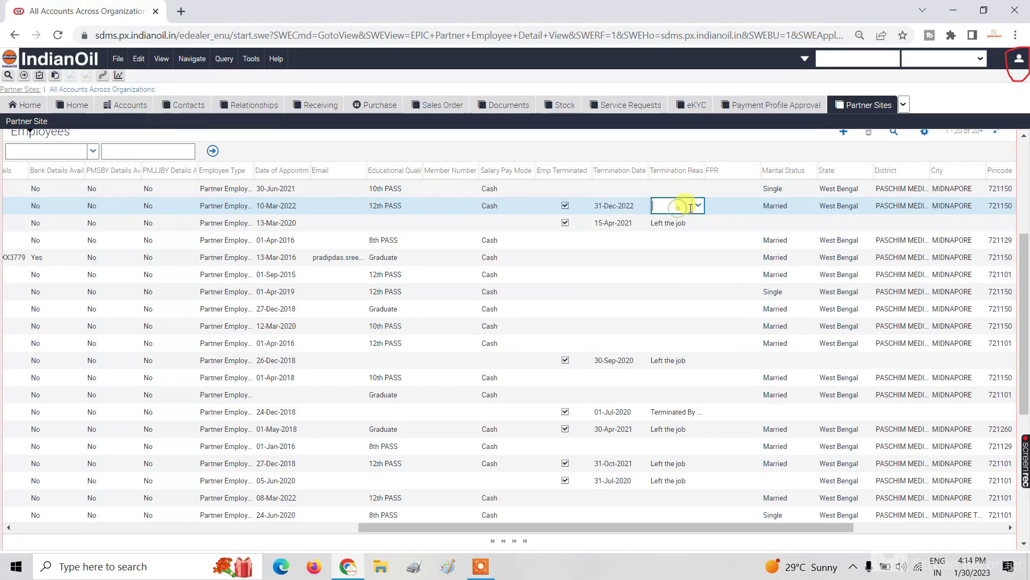
click(697, 206)
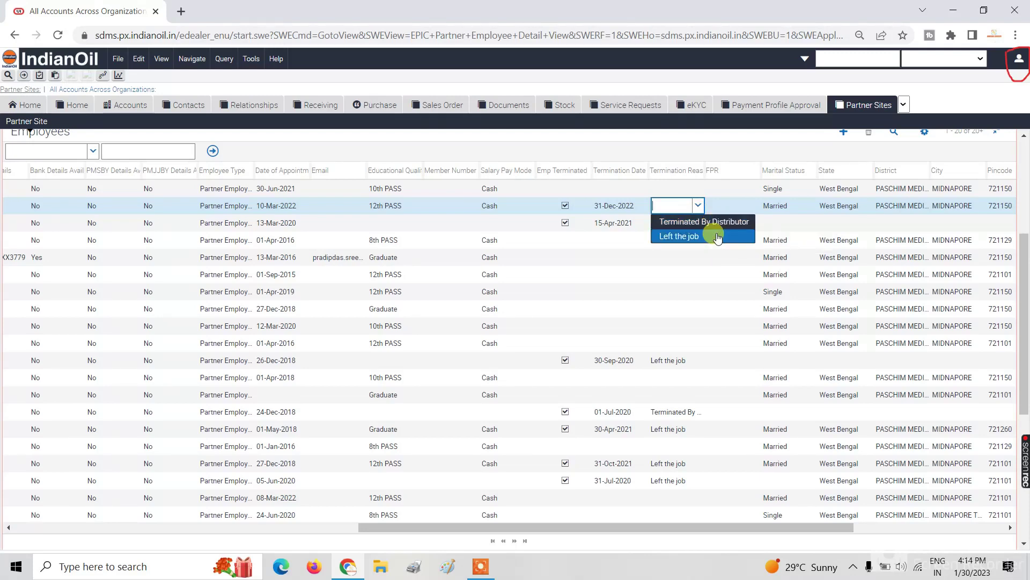
click(684, 235)
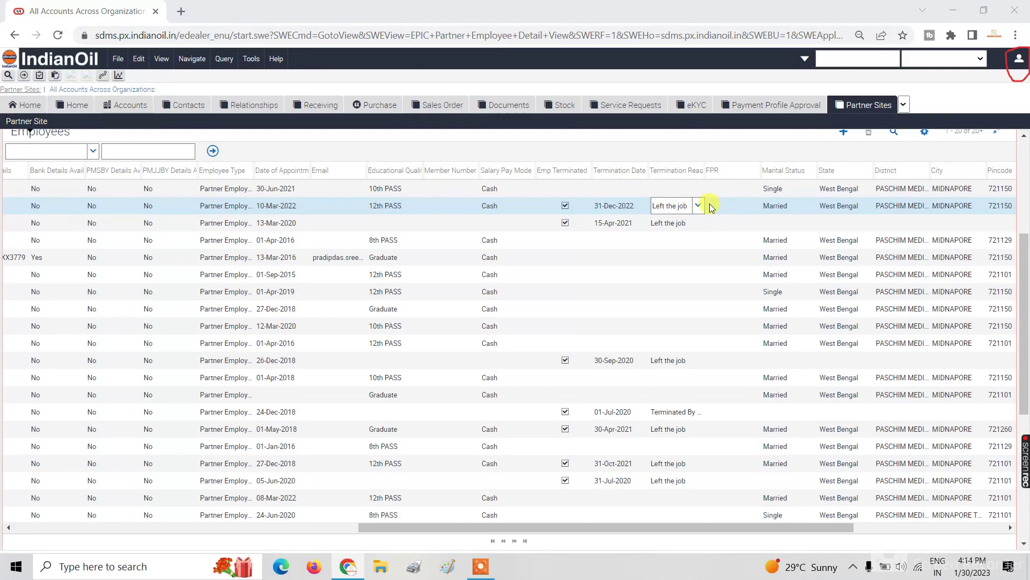
Commit the employee's termination entry and check that person's Status in the Employees list.
scroll(515, 204, up, 4)
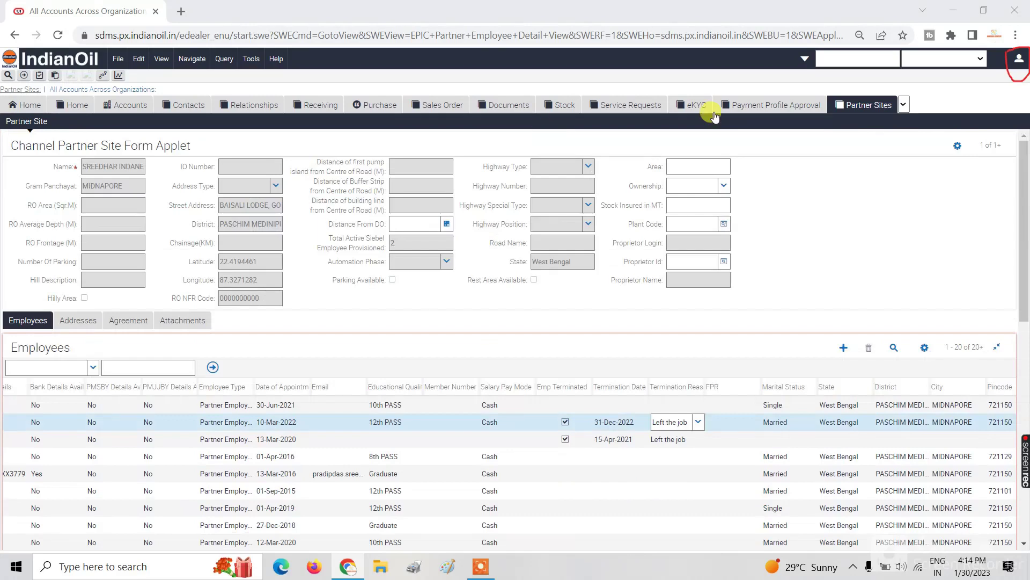
scroll(552, 437, down, 6)
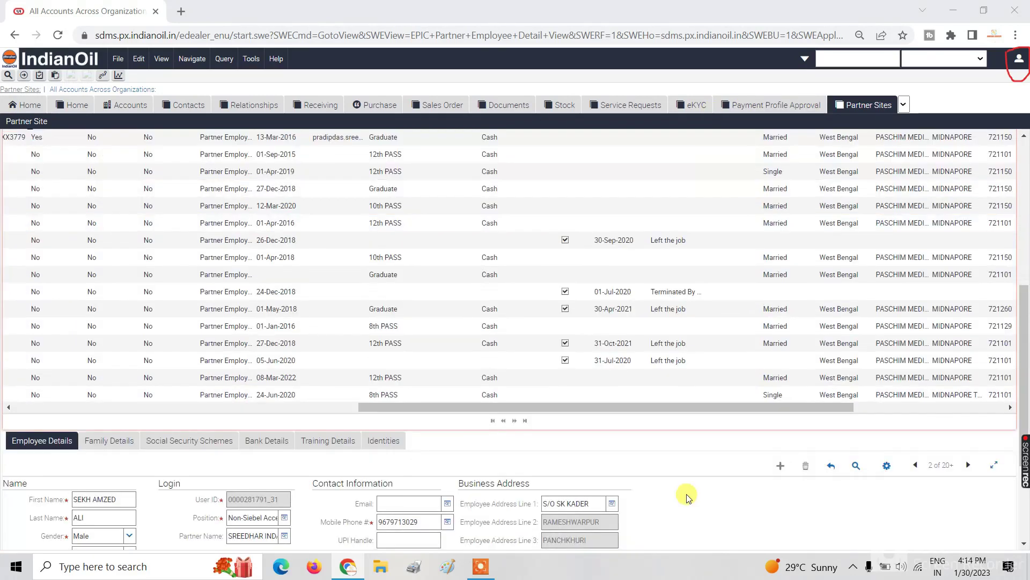
scroll(688, 498, down, 1)
click(419, 333)
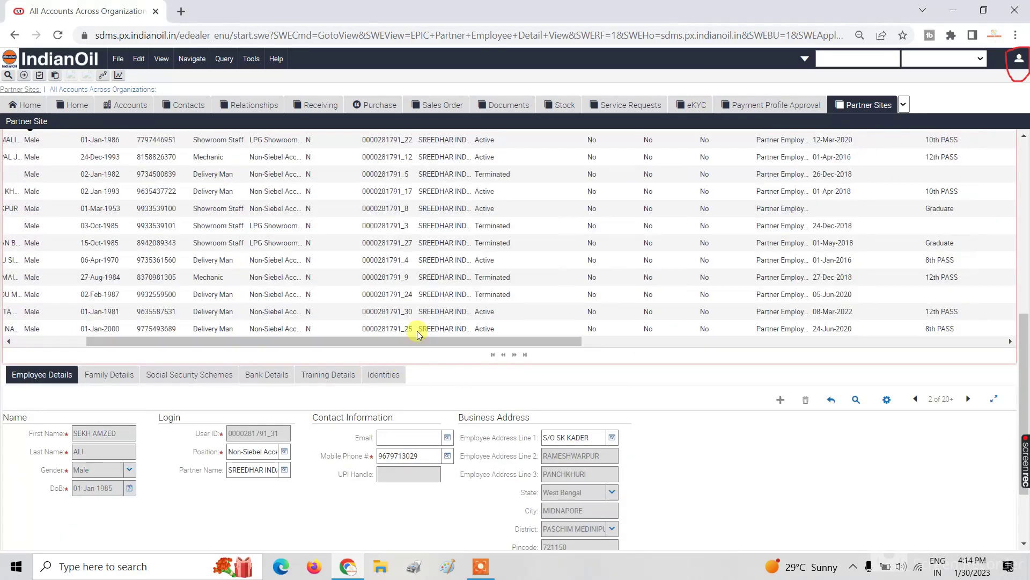
drag(408, 340, 257, 338)
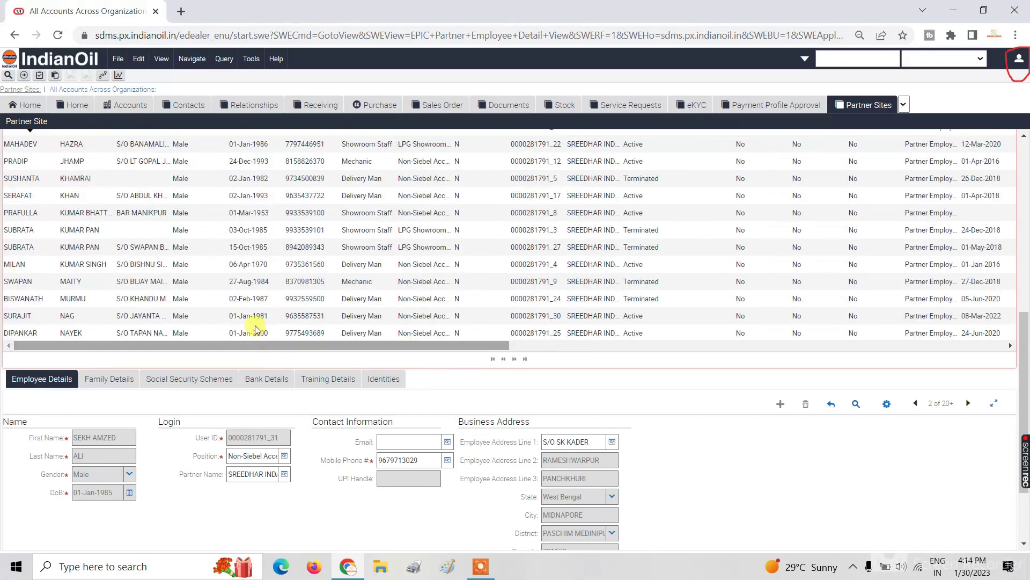
scroll(256, 328, up, 3)
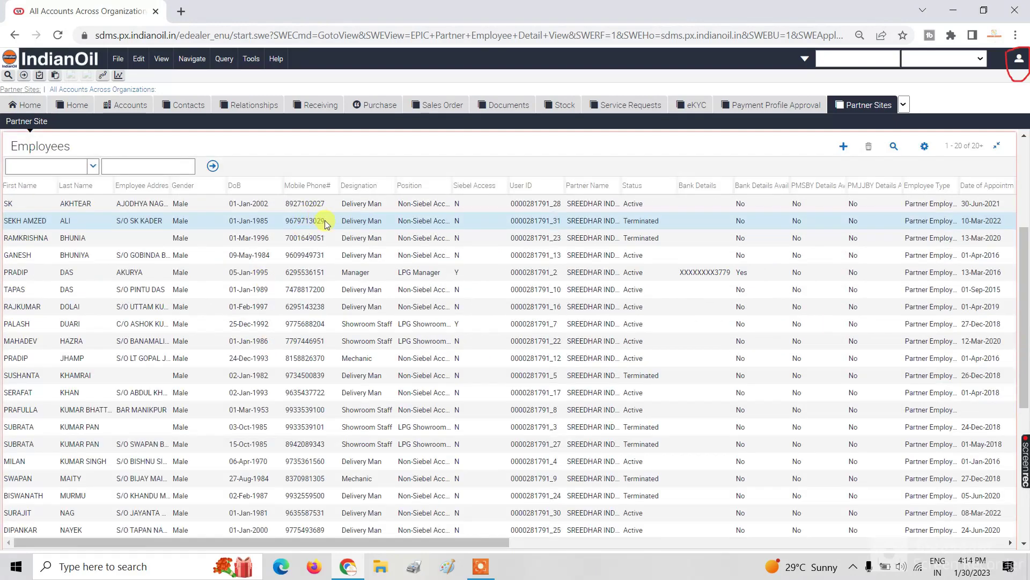